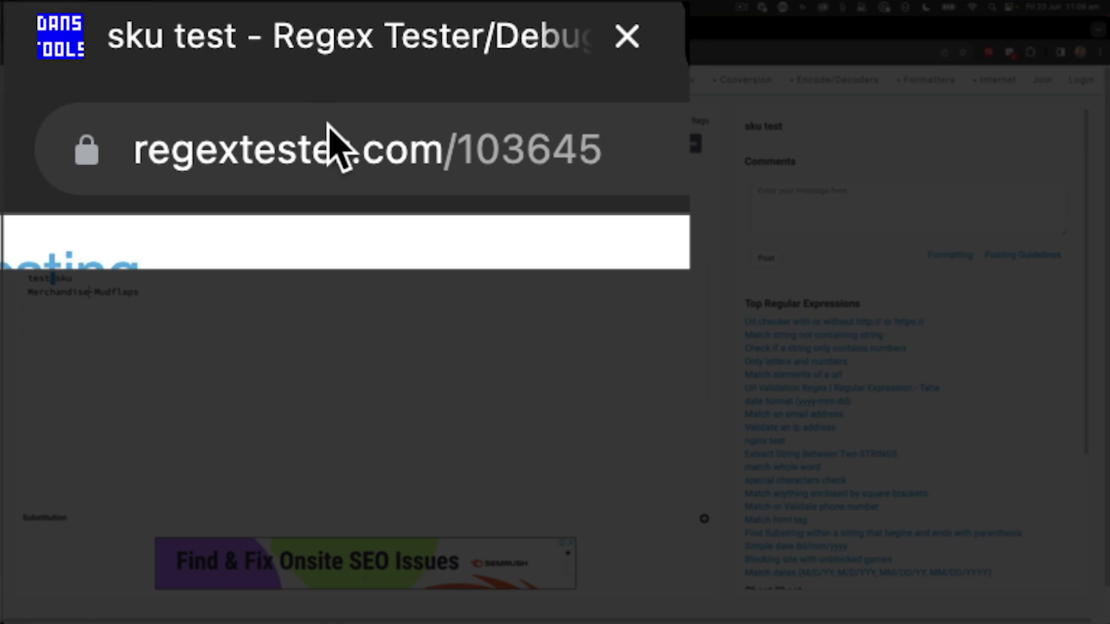
Step: Change the test line to 'Merchandise - Mudflaps' to reveal the space matches
click(93, 292)
key(BackSpace)
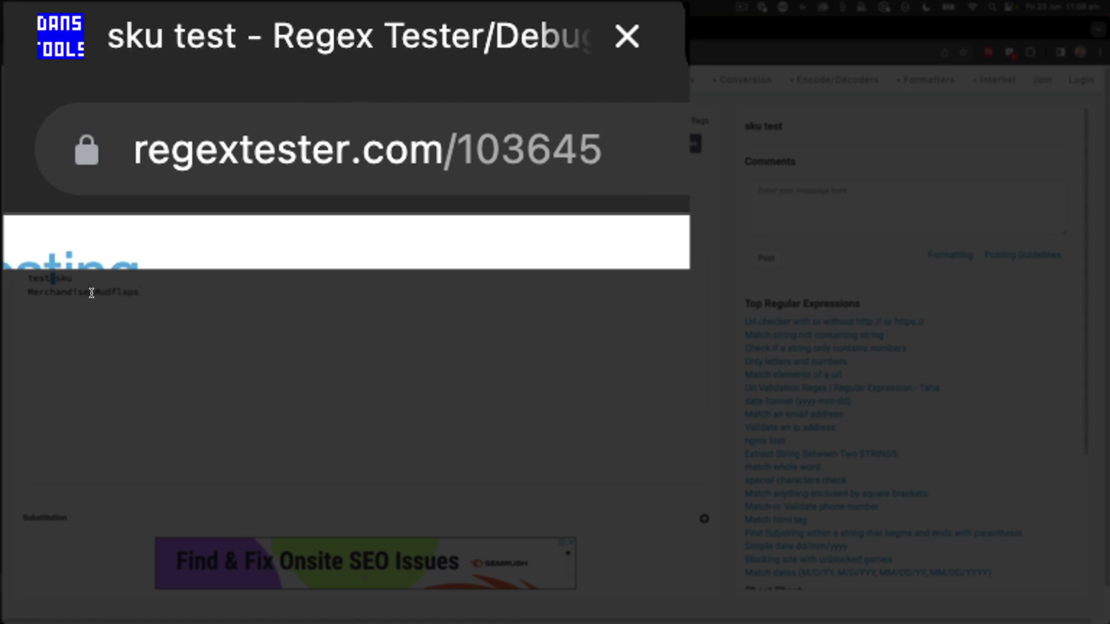
text(-)
drag(174, 292, 21, 300)
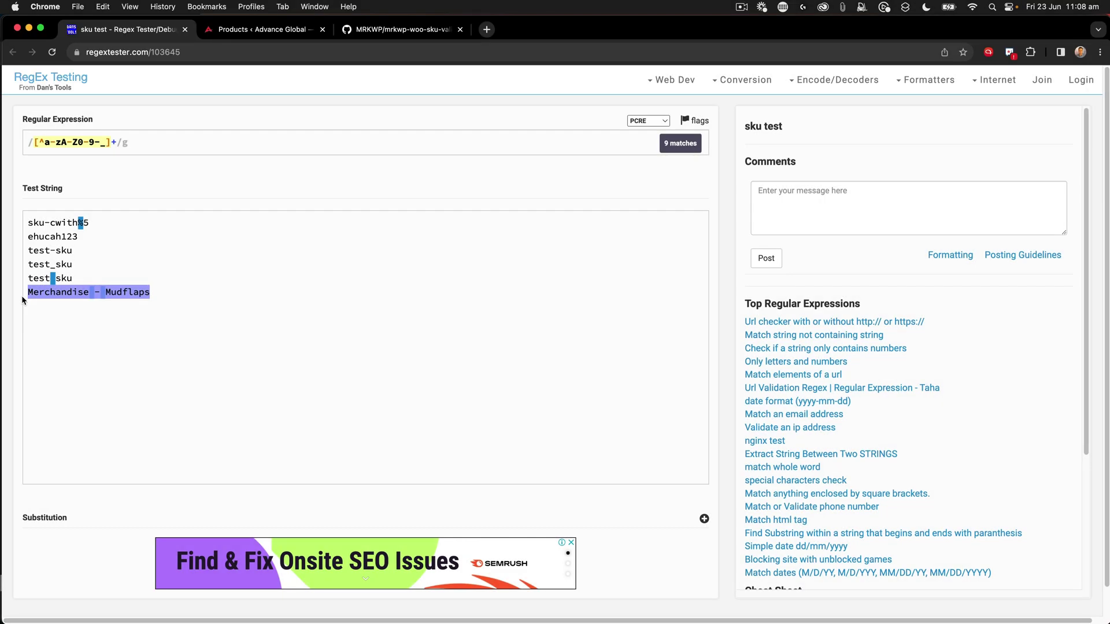
click(116, 313)
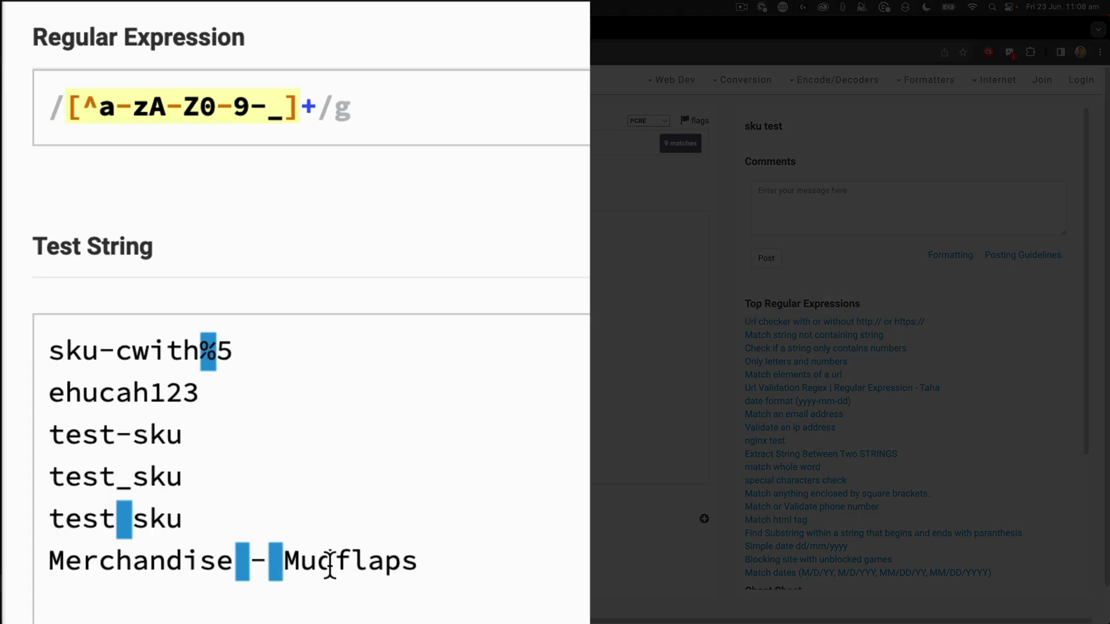
Step: Remove the spaces so the test line reads 'Merchandise-Mudflaps', cutting matches from 9 to 7
mouse_move(103, 294)
click(285, 561)
key(BackSpace)
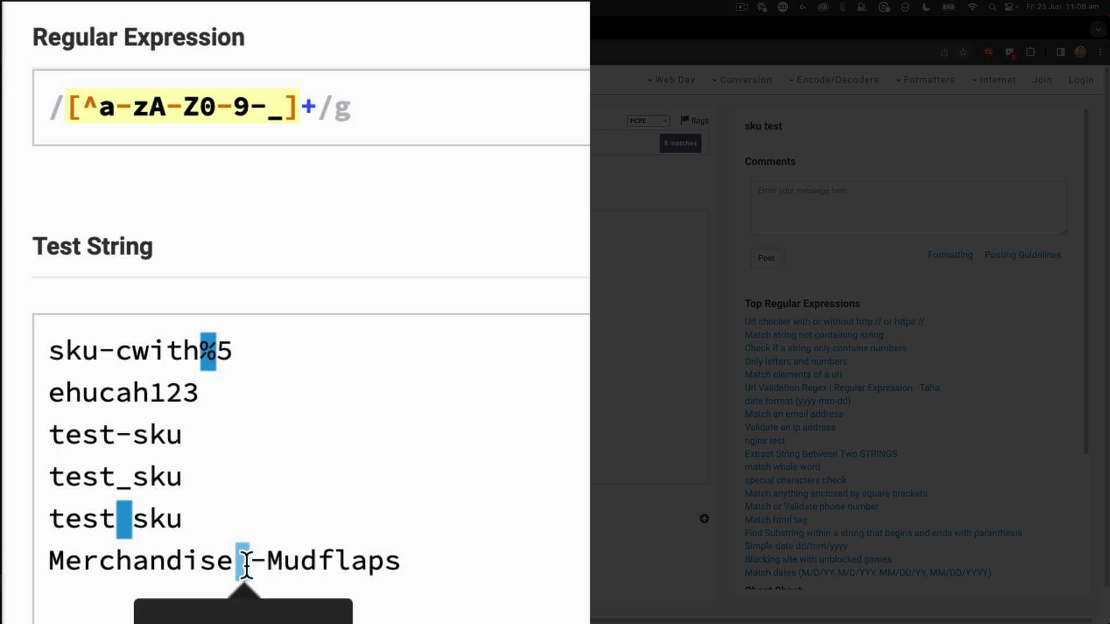
key(BackSpace)
key(BackSpace)
text(-)
drag(441, 565, 51, 561)
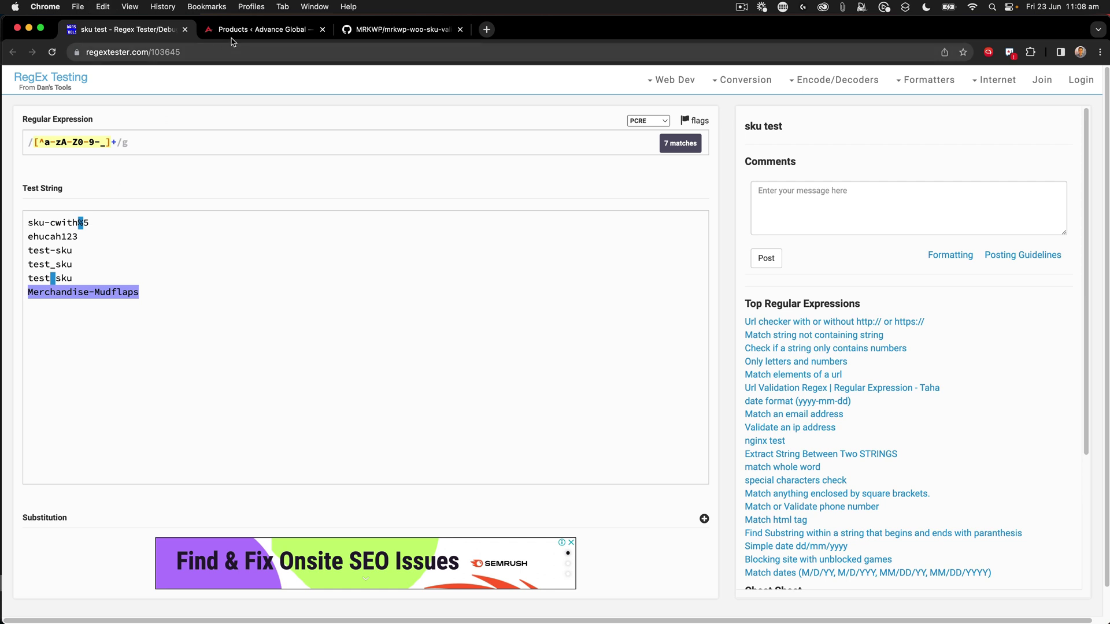
Step: Quick Edit Black Mudflap's SKU to 'Merchandise-Mudflaps' without spaces and update it
click(233, 32)
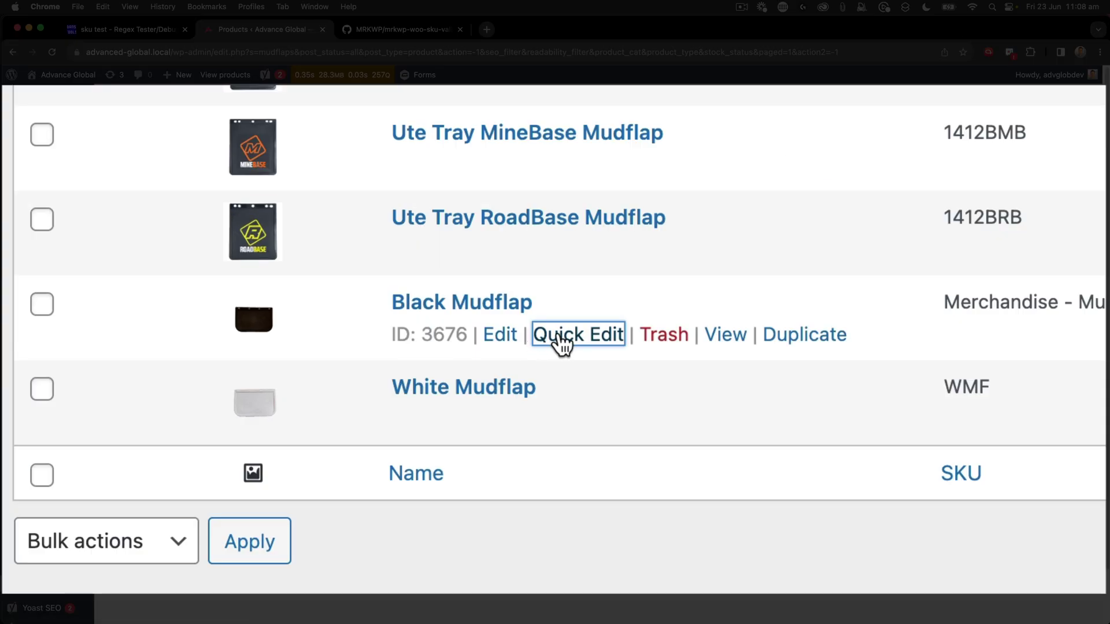
click(560, 338)
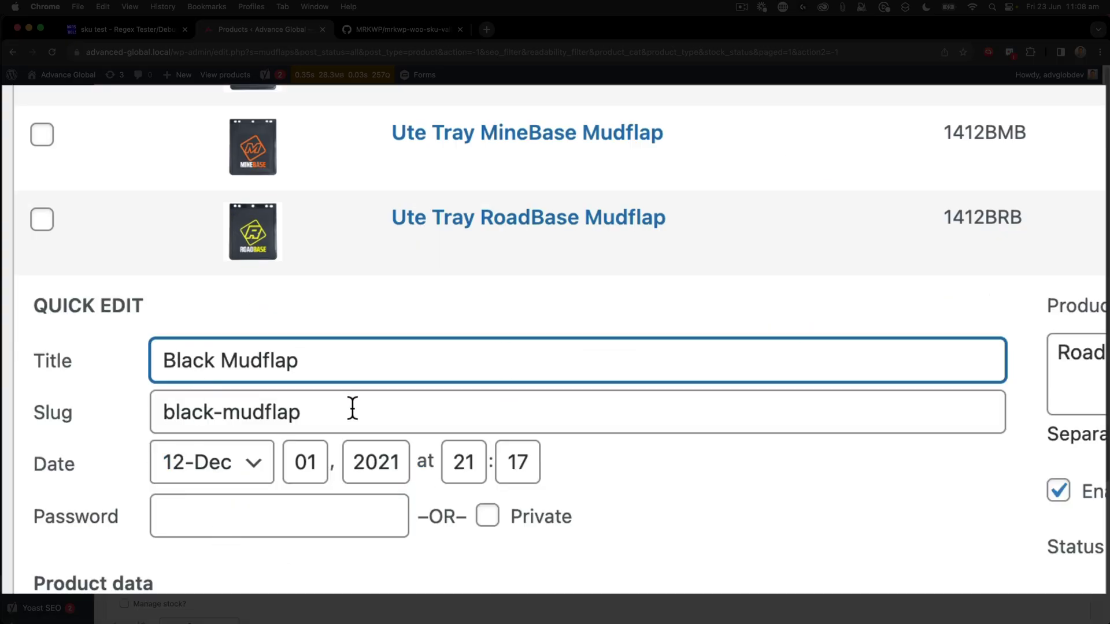
scroll(358, 584, down, 3)
click(442, 480)
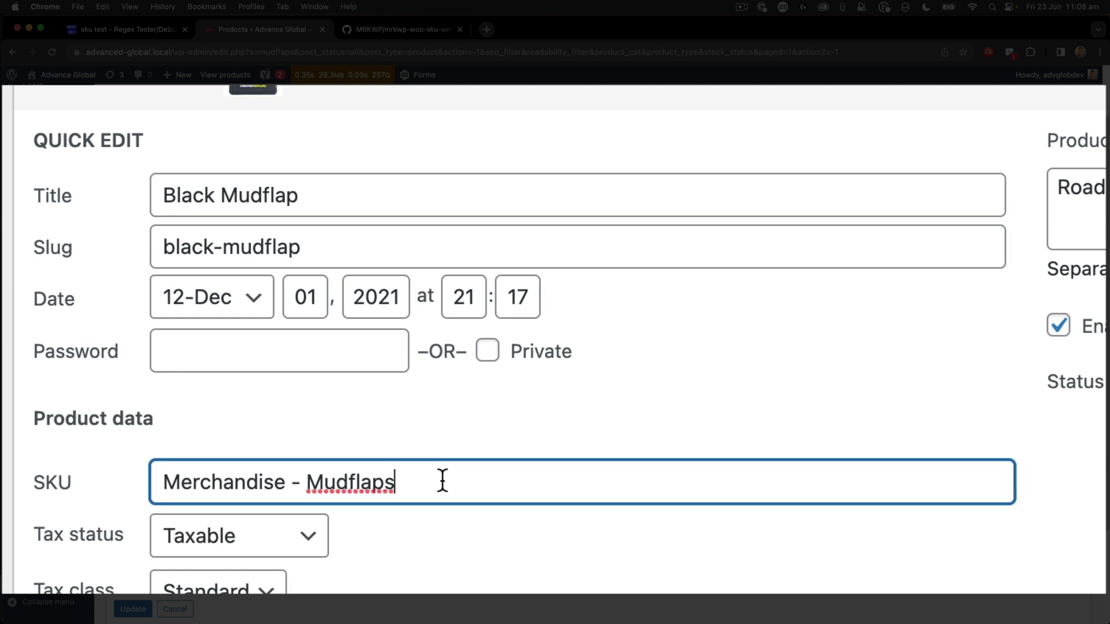
click(308, 483)
key(BackSpace)
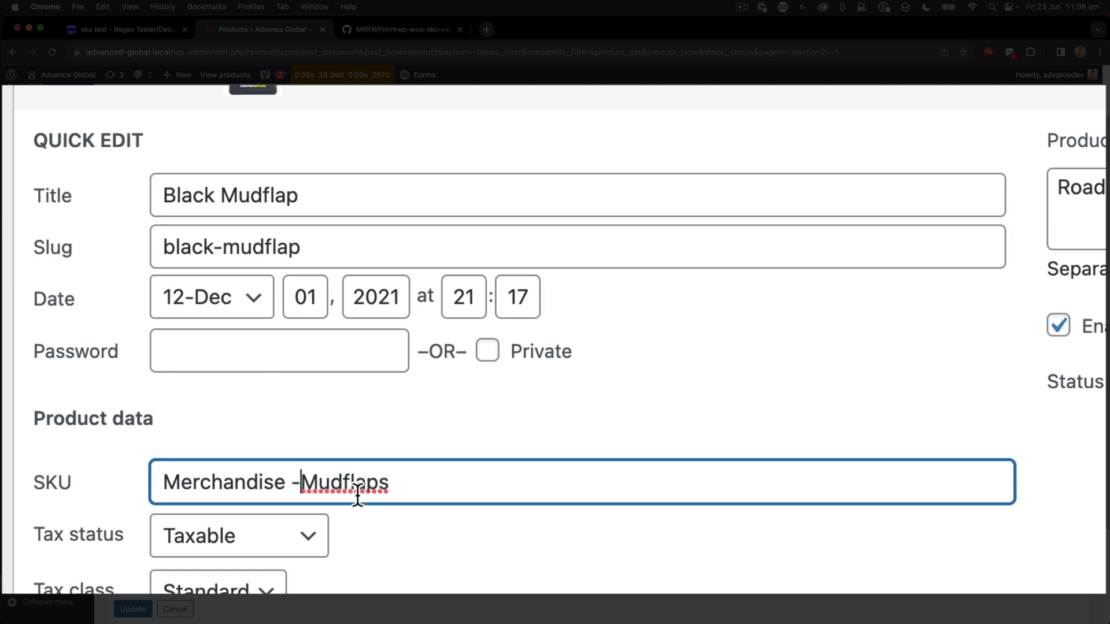
click(292, 483)
key(BackSpace)
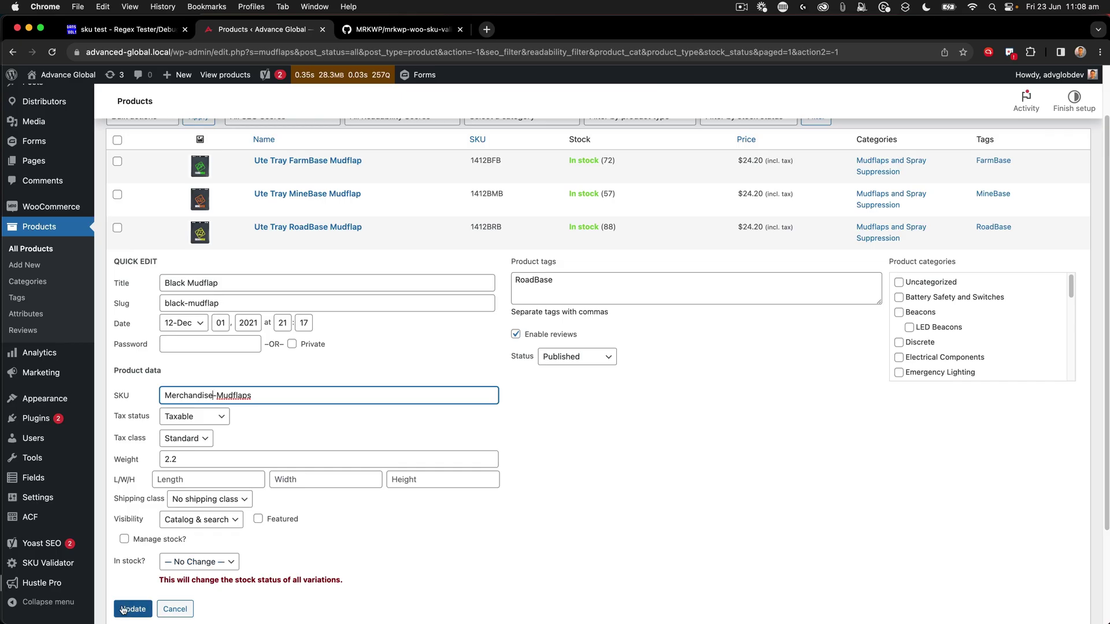
click(124, 610)
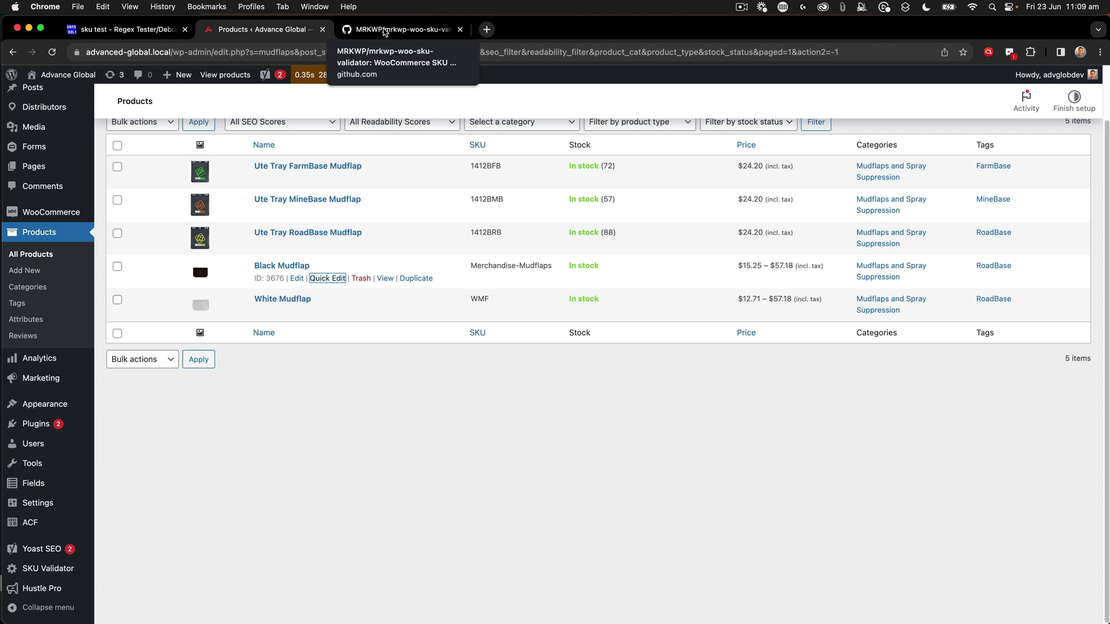
Step: Open core/Pages/SkuChecker.php in the mrkwp-woo-sku-validator GitHub repository
click(385, 30)
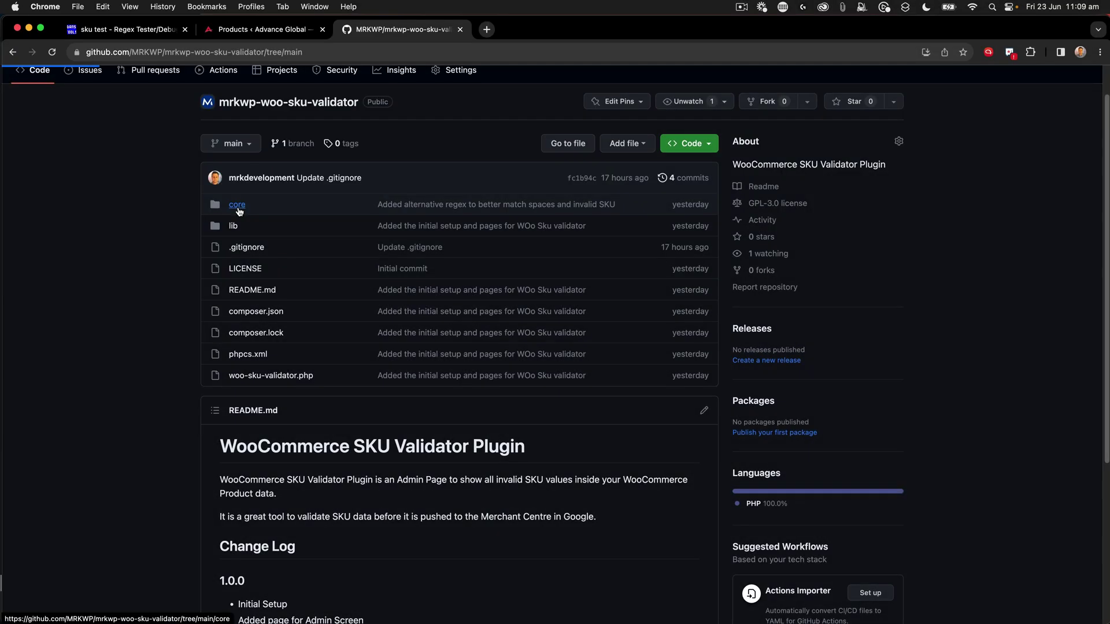
click(238, 215)
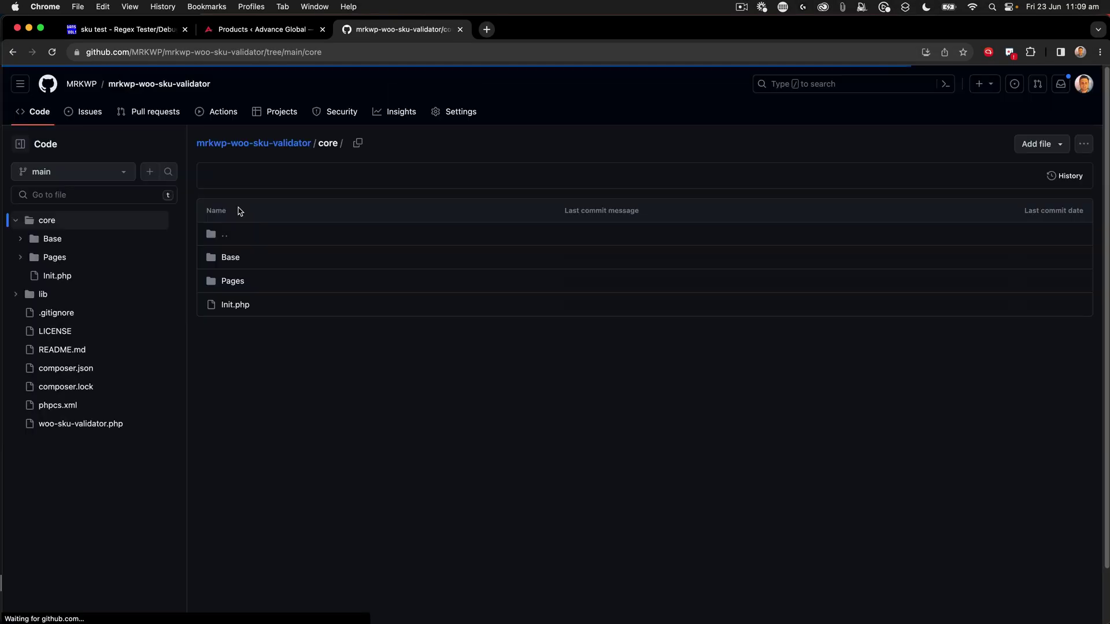
click(231, 283)
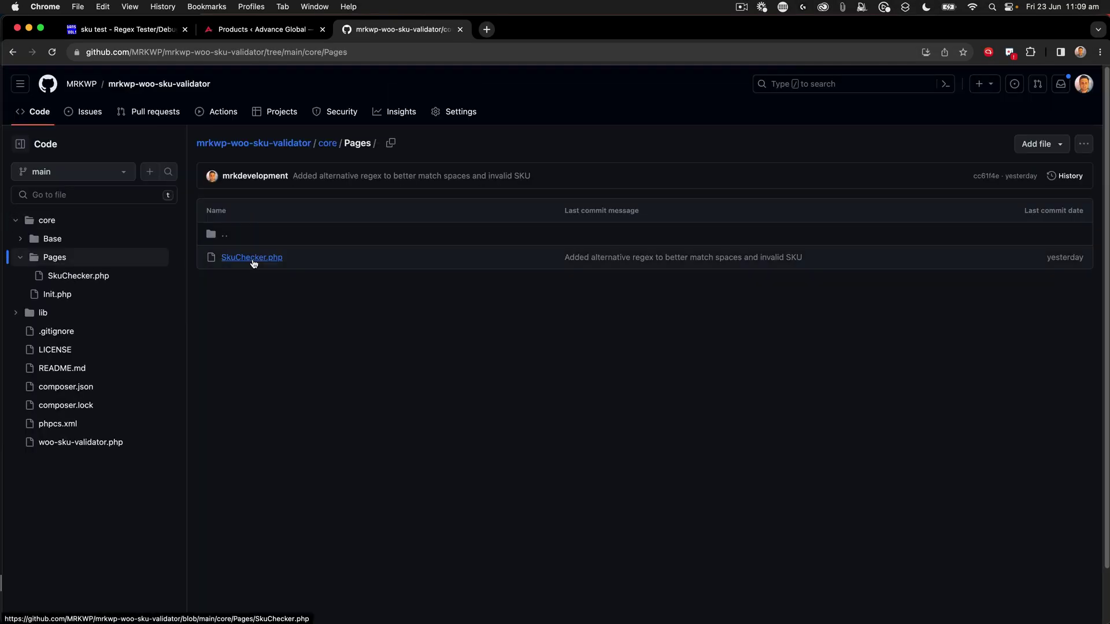
click(252, 258)
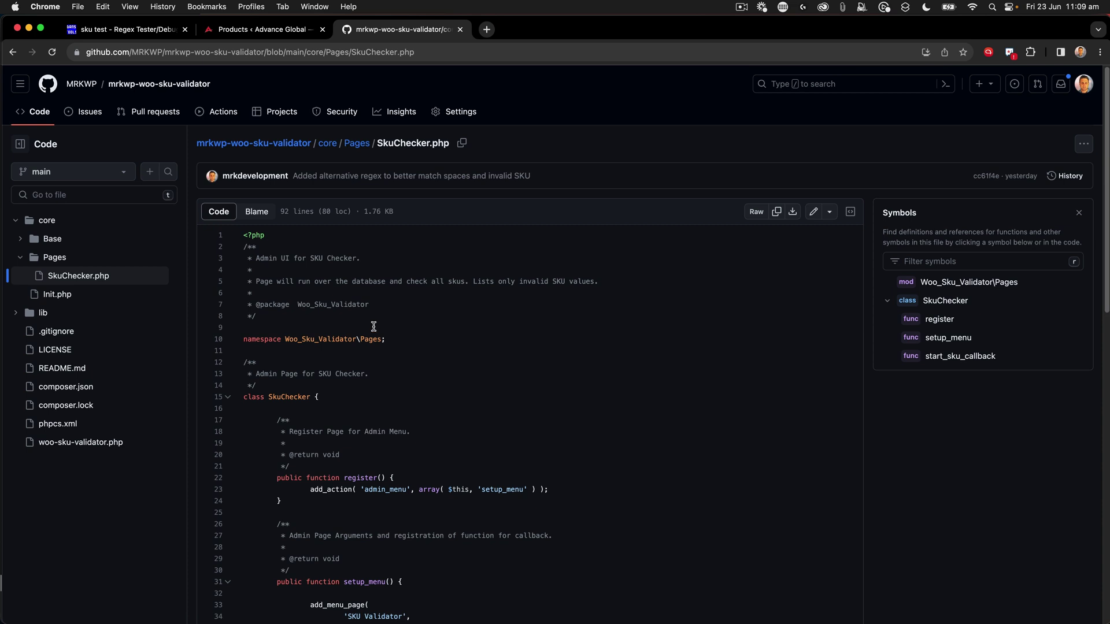
click(1100, 52)
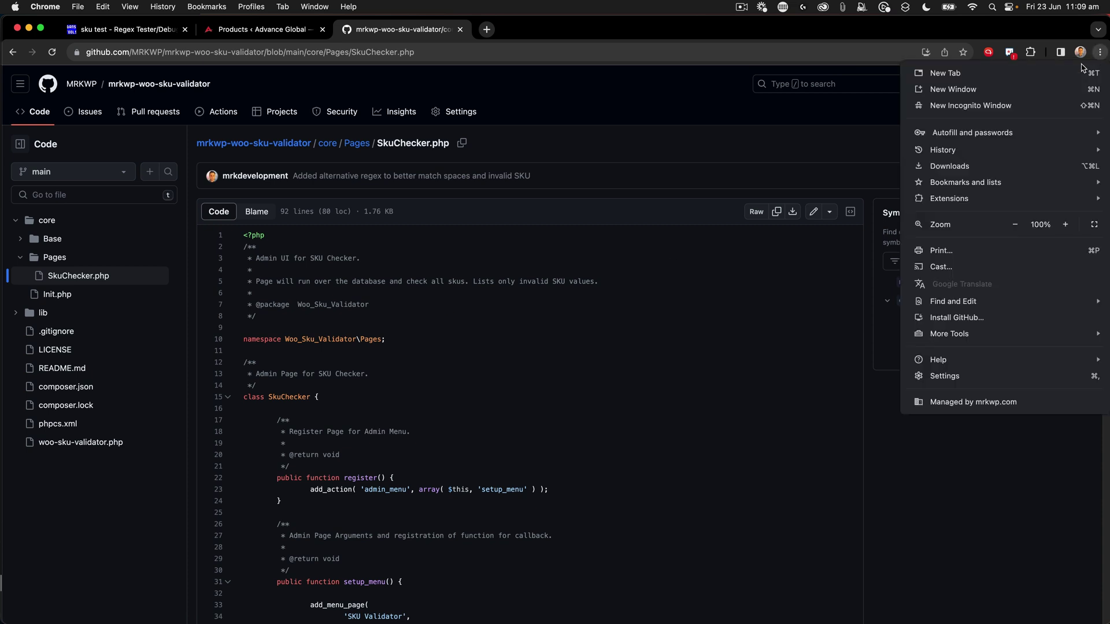
Step: Zoom the GitHub code view to 150% and scroll down the SkuChecker.php source
click(1065, 224)
click(1066, 224)
click(1065, 224)
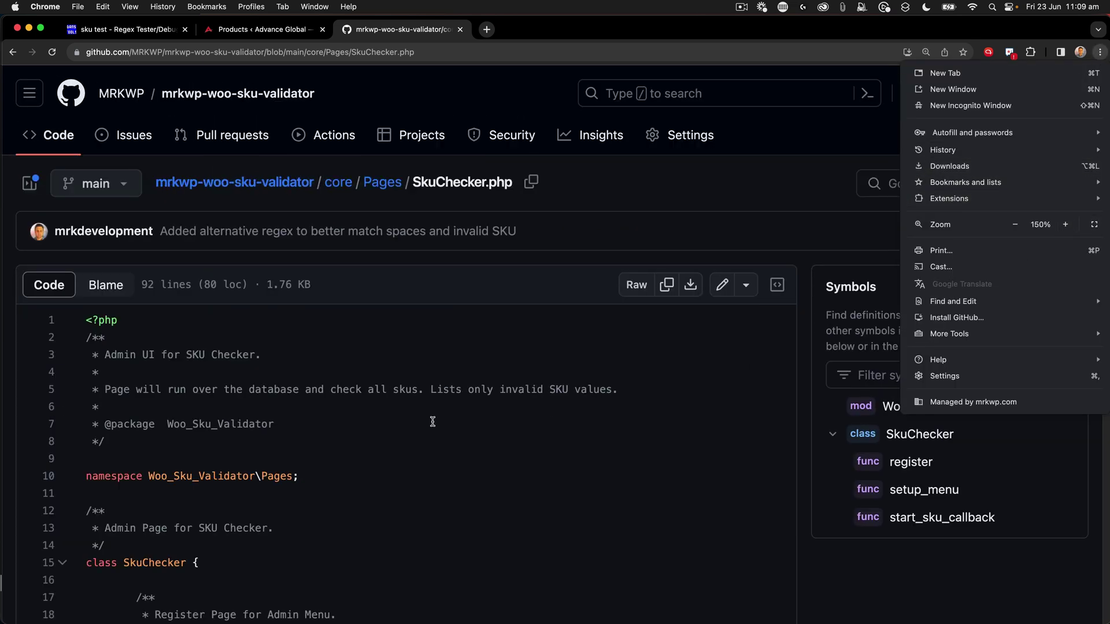
click(382, 430)
scroll(444, 389, down, 7)
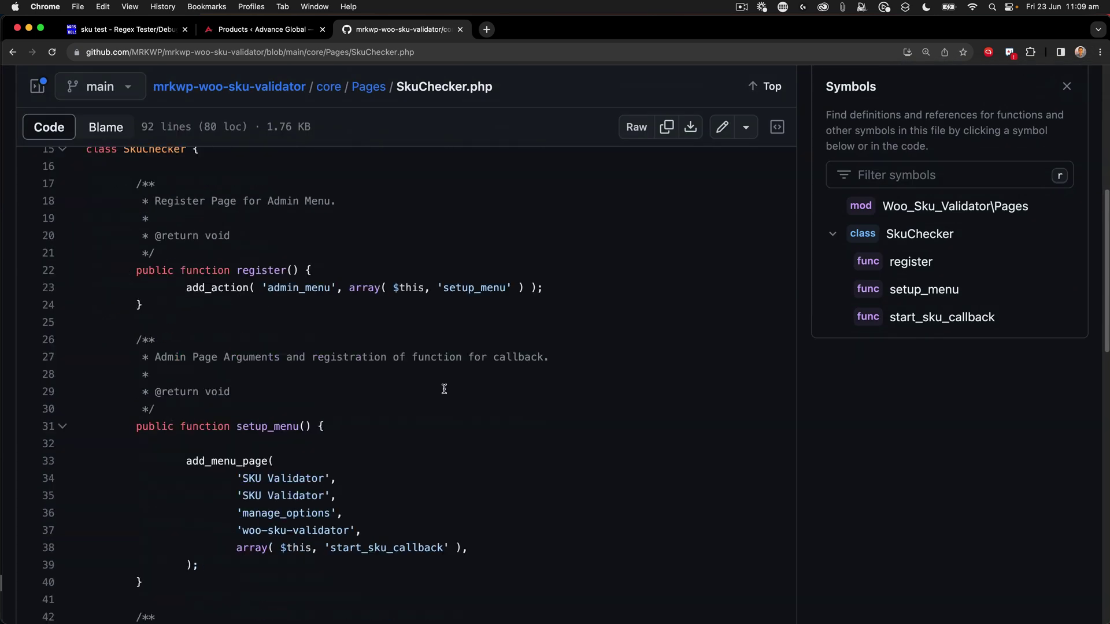
scroll(444, 389, down, 3)
Step: Inspect the $wpdb SKU query, highlighting _sku and the REGEXP character class, then return to Products
drag(241, 296, 329, 296)
scroll(420, 334, down, 5)
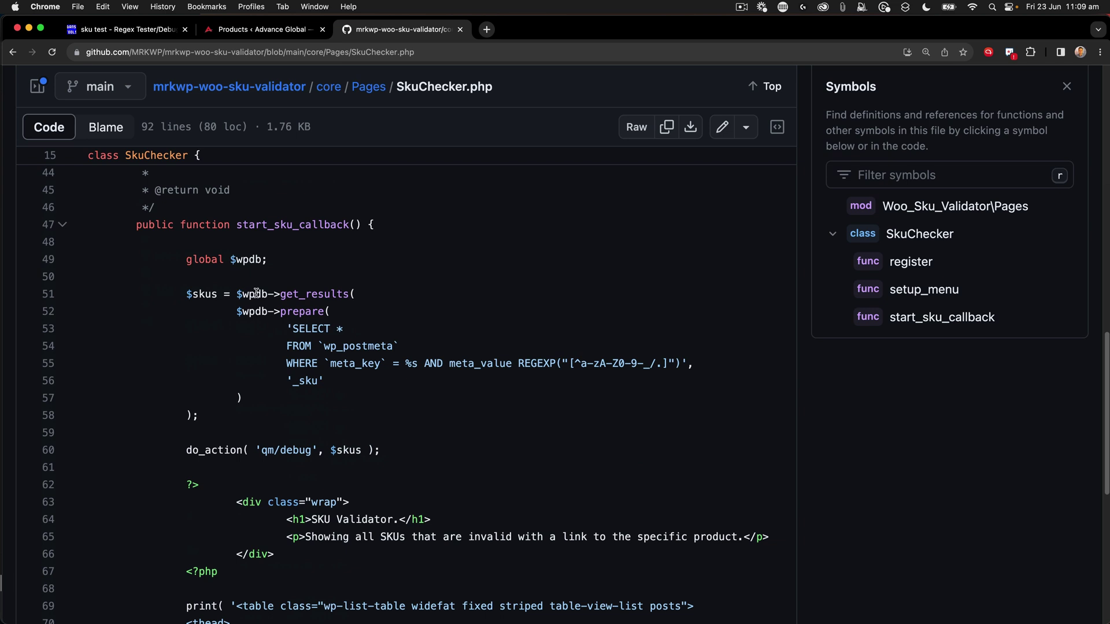
click(256, 293)
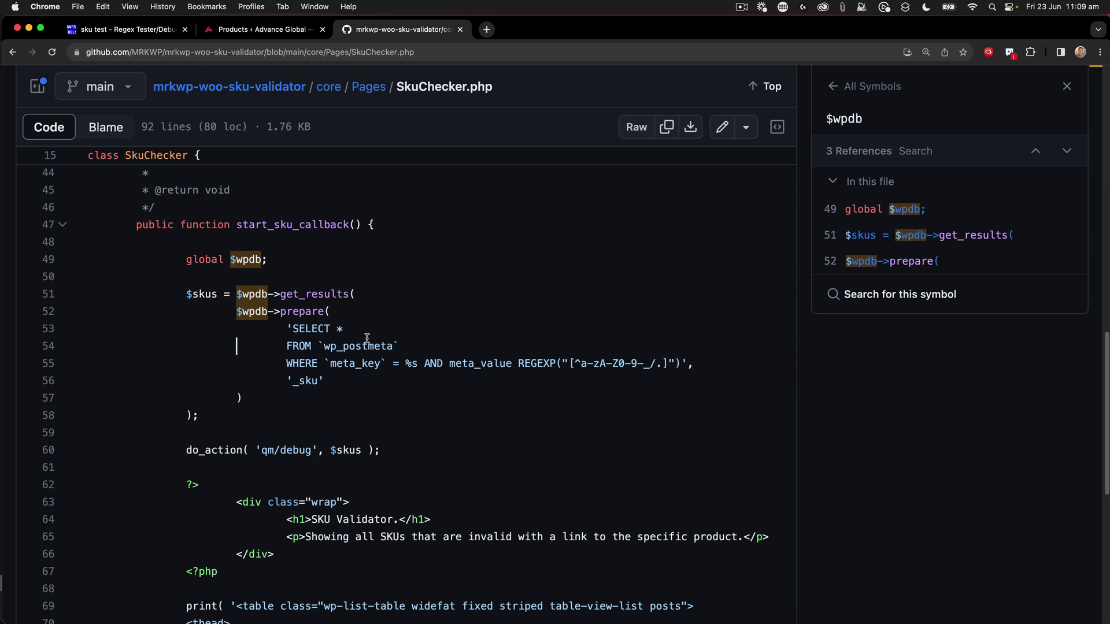
click(295, 328)
double_click(313, 381)
drag(569, 363, 669, 363)
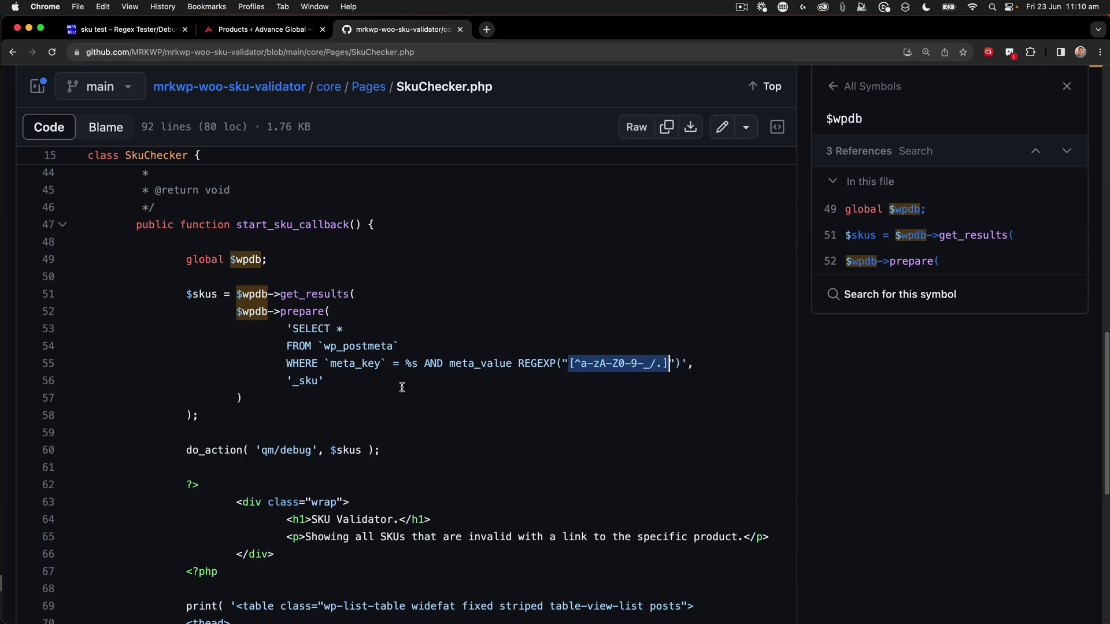
scroll(402, 387, down, 4)
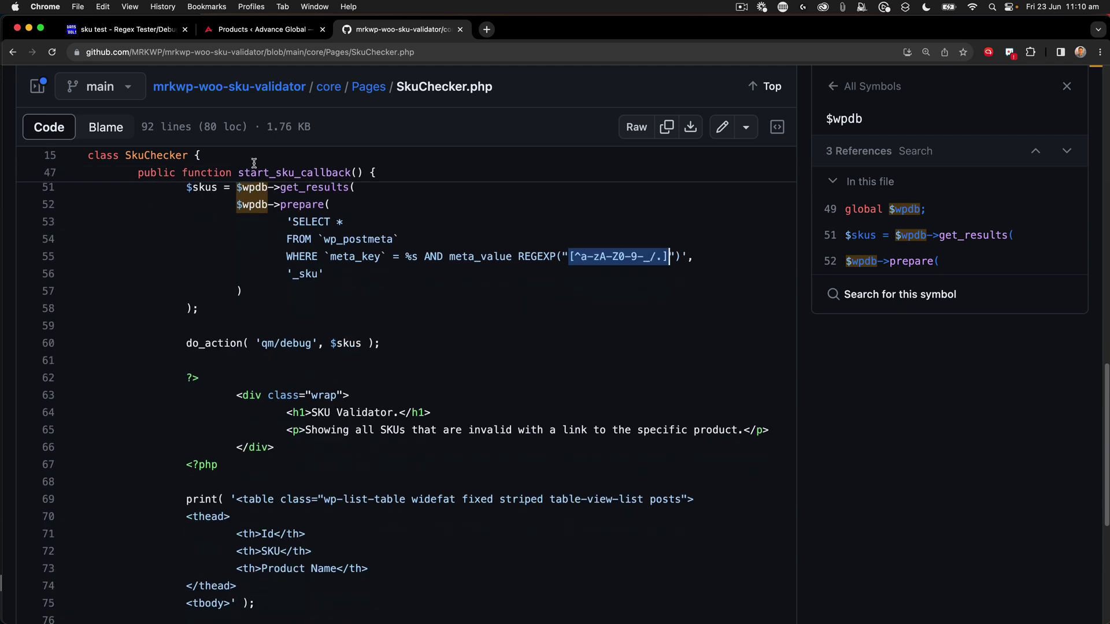
click(249, 29)
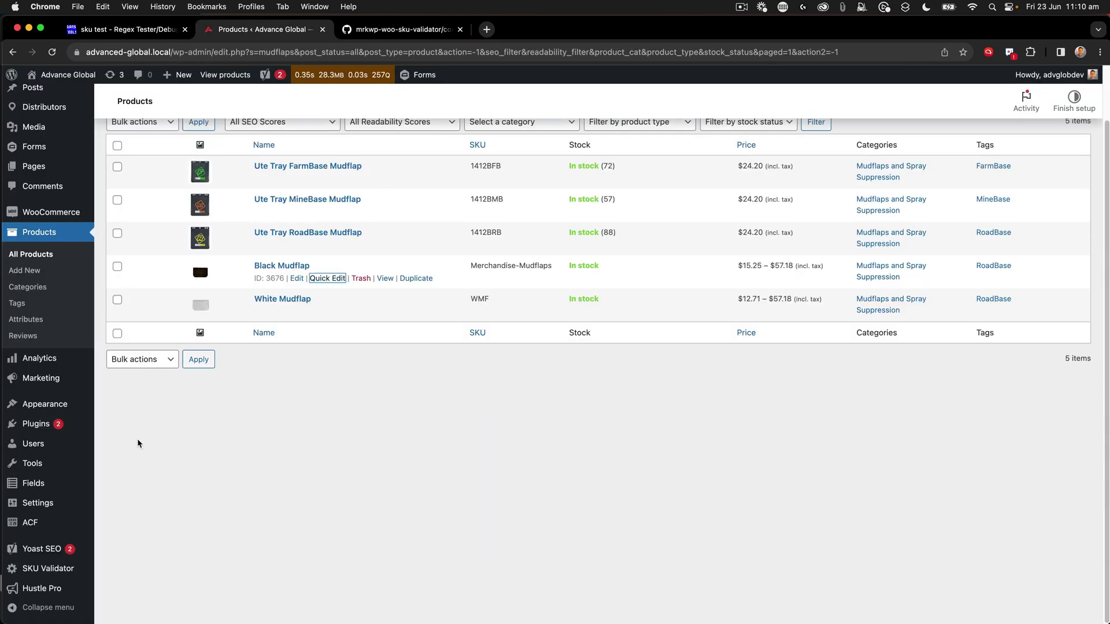
Step: Open SKU Validator from the WordPress admin sidebar to check for invalid SKUs
click(41, 567)
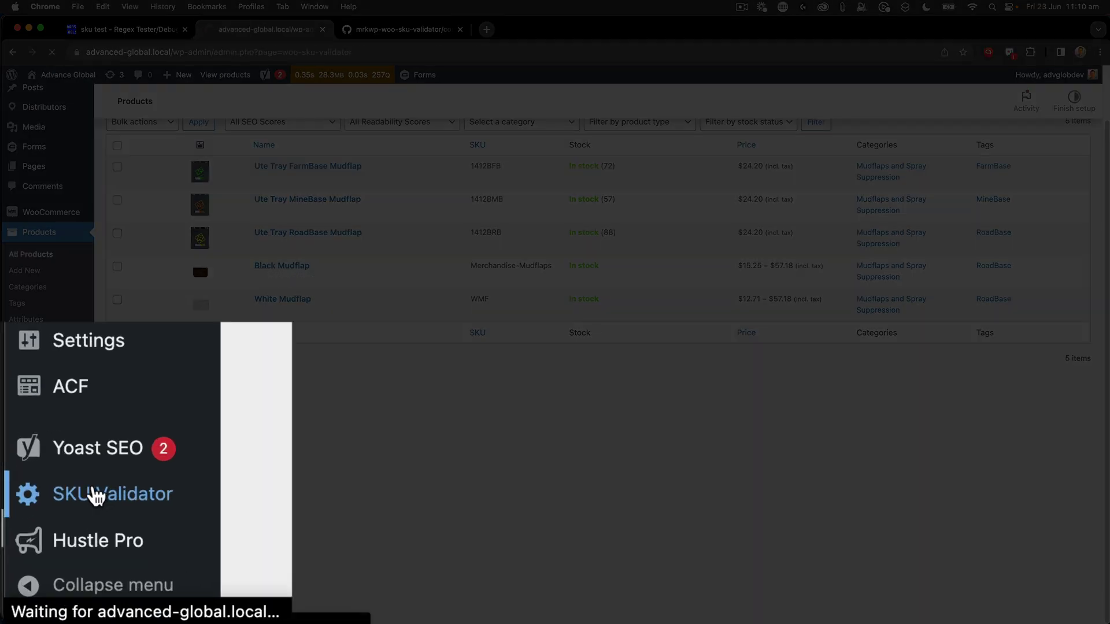